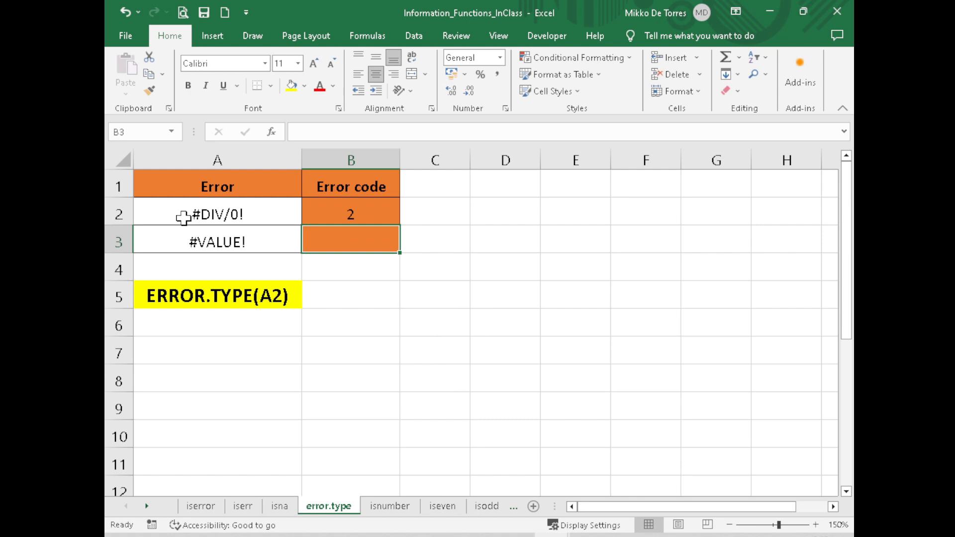
Copy the ERROR.TYPE formula from B2 down into B3 for the #VALUE! error
left_click(354, 218)
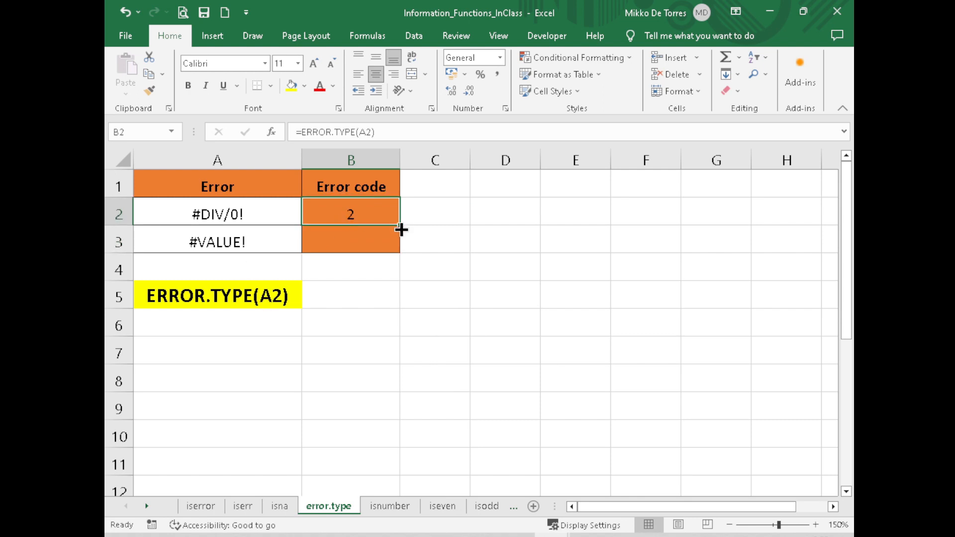
left_click_drag(401, 231, 397, 251)
left_click(369, 277)
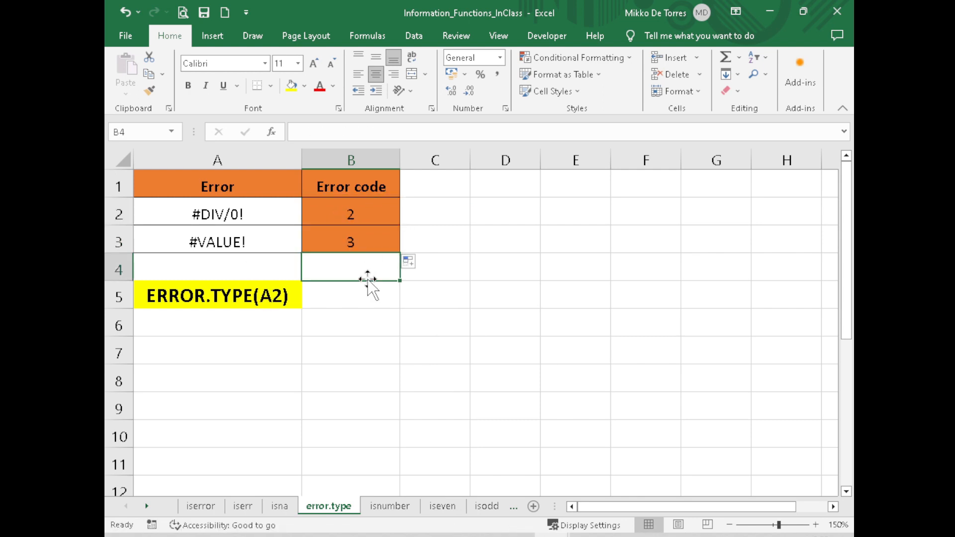
left_click(348, 244)
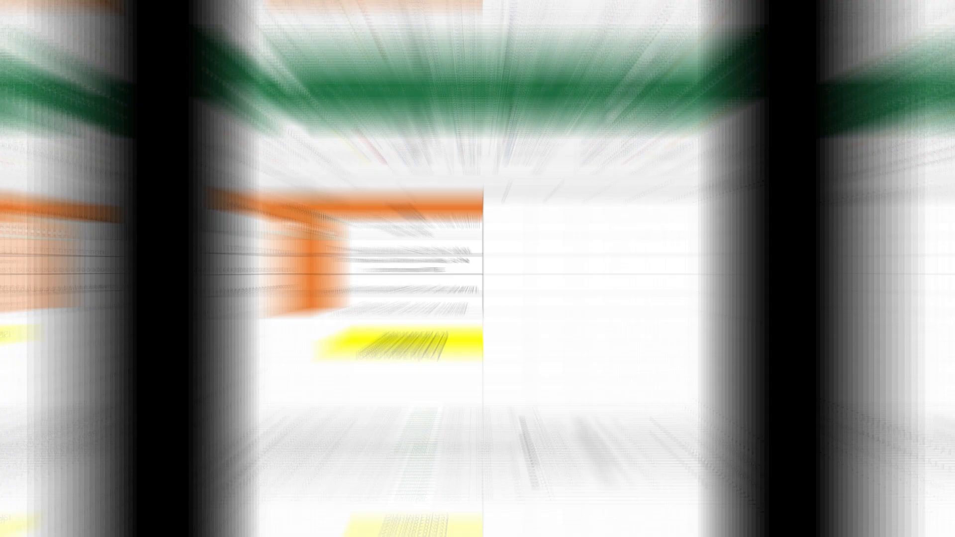
On the isnumber sheet, enter =ISNUMBER(A2) in B2 and fill the formula down through B6
type("=ISNUMBER")
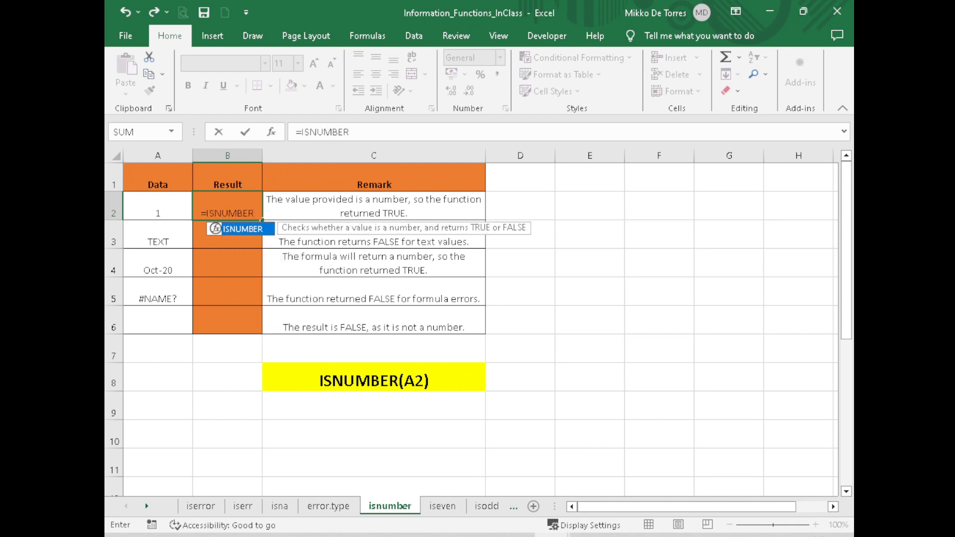
type("(")
left_click(181, 208)
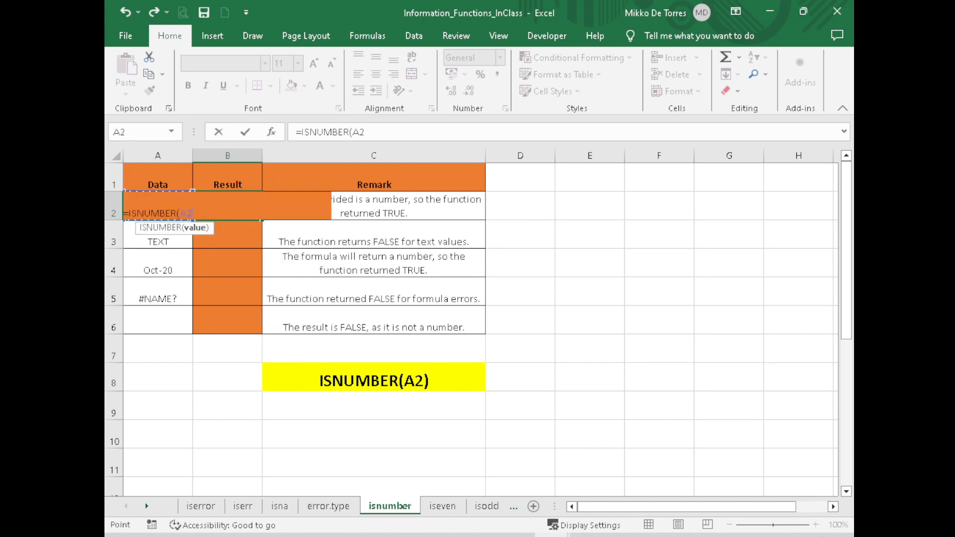
key("Return")
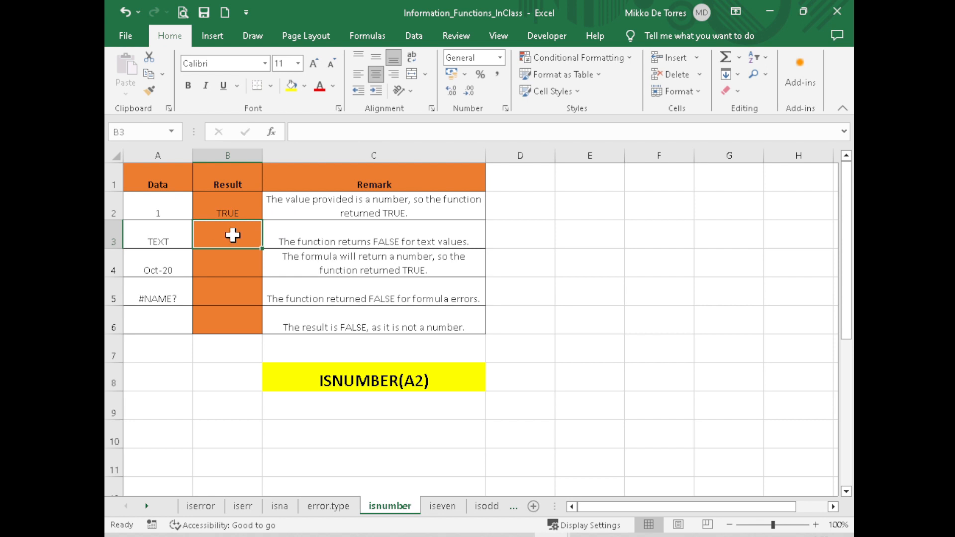
left_click(232, 206)
left_click_drag(263, 219, 256, 268)
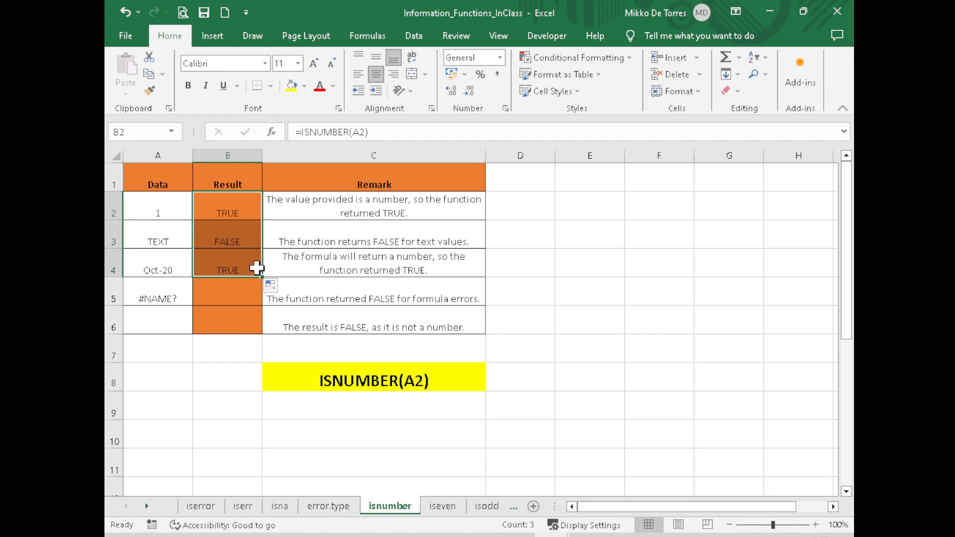
left_click_drag(263, 277, 256, 323)
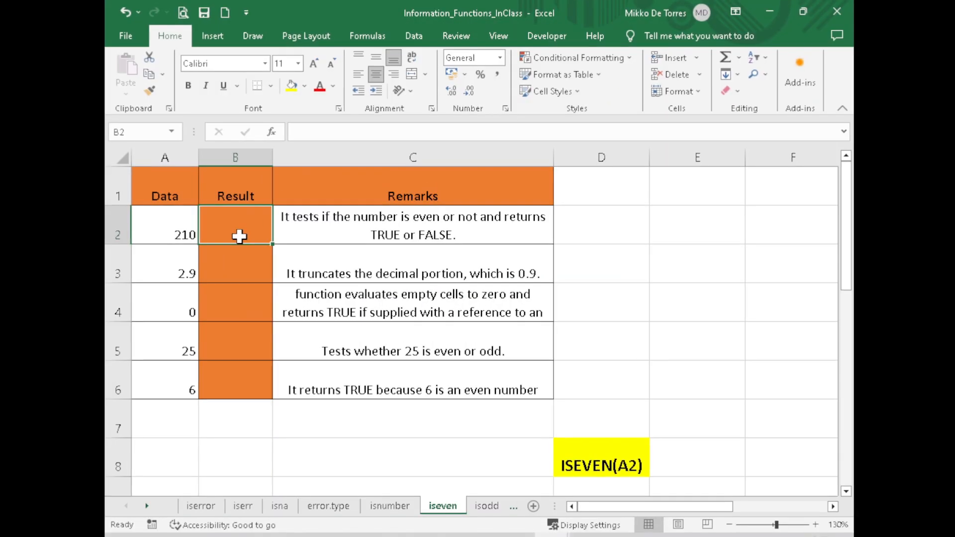
On the iseven sheet, enter =ISEVEN(A2) in B2 and fill the formula down through B6
type("=IS")
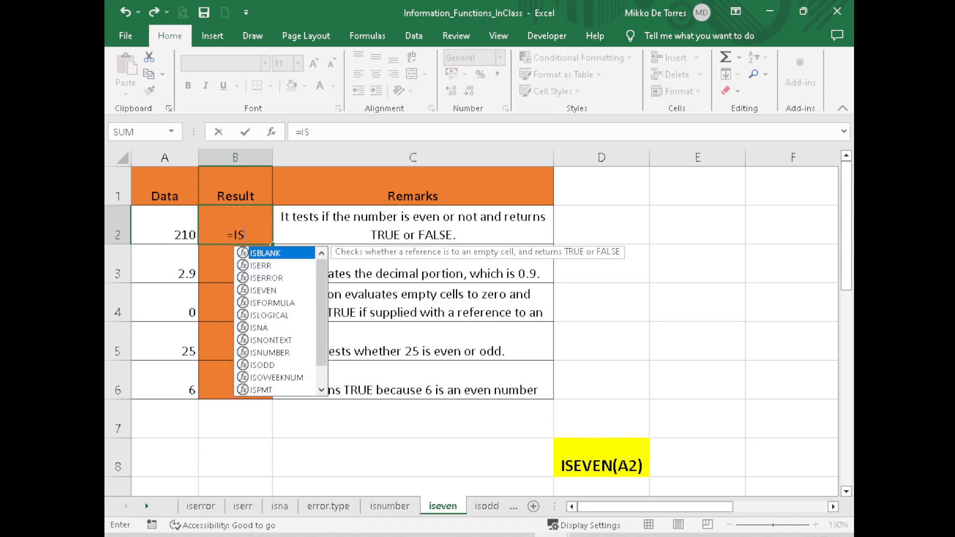
type("EVEN(")
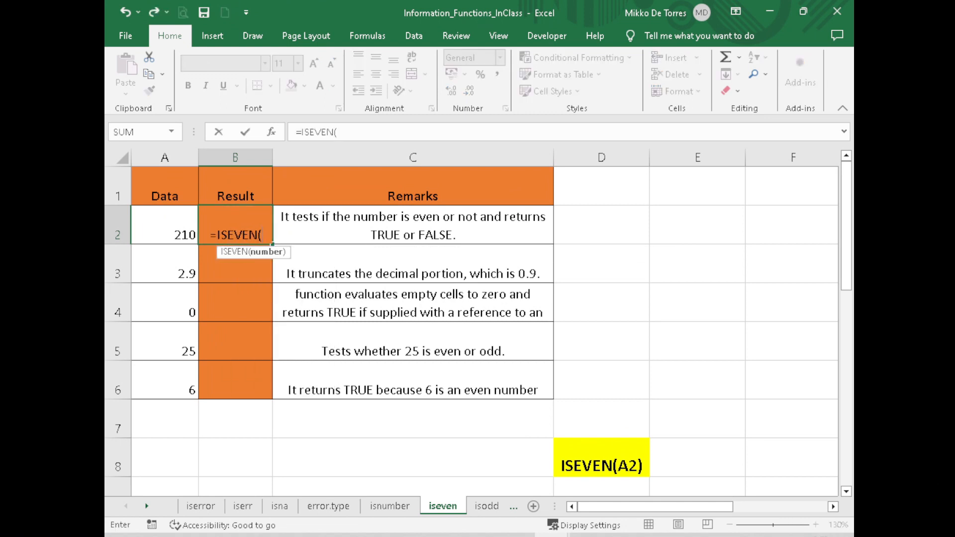
left_click(174, 239)
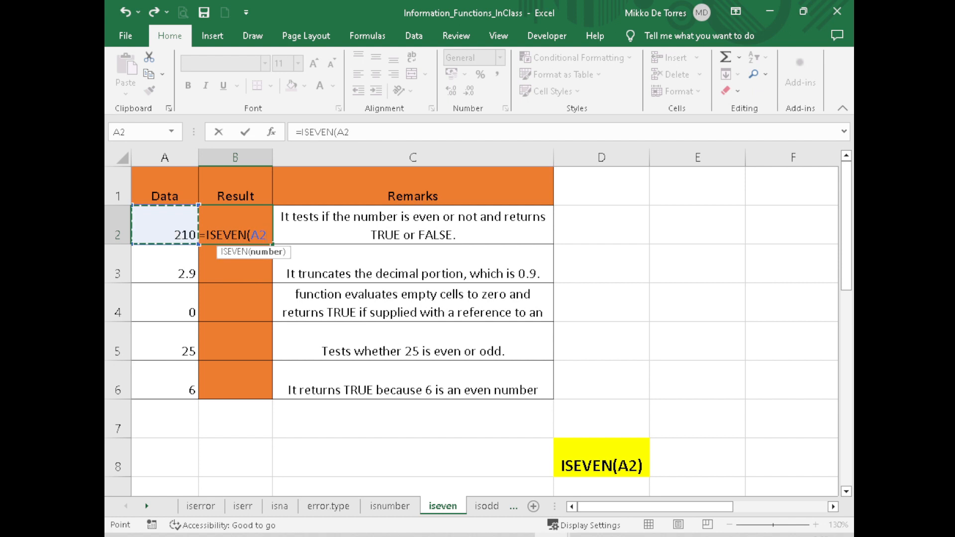
key("Return")
left_click(248, 237)
left_click_drag(272, 244, 262, 277)
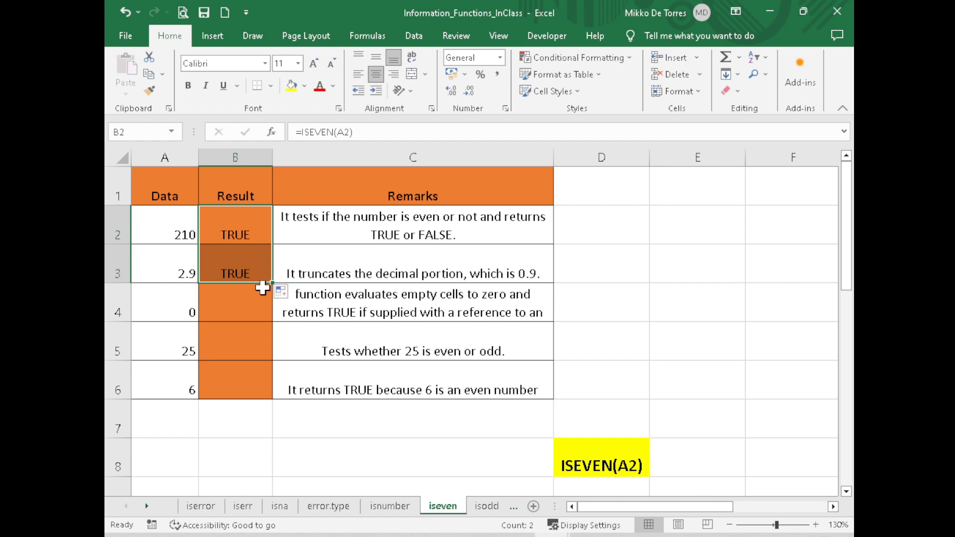
left_click_drag(272, 282, 264, 313)
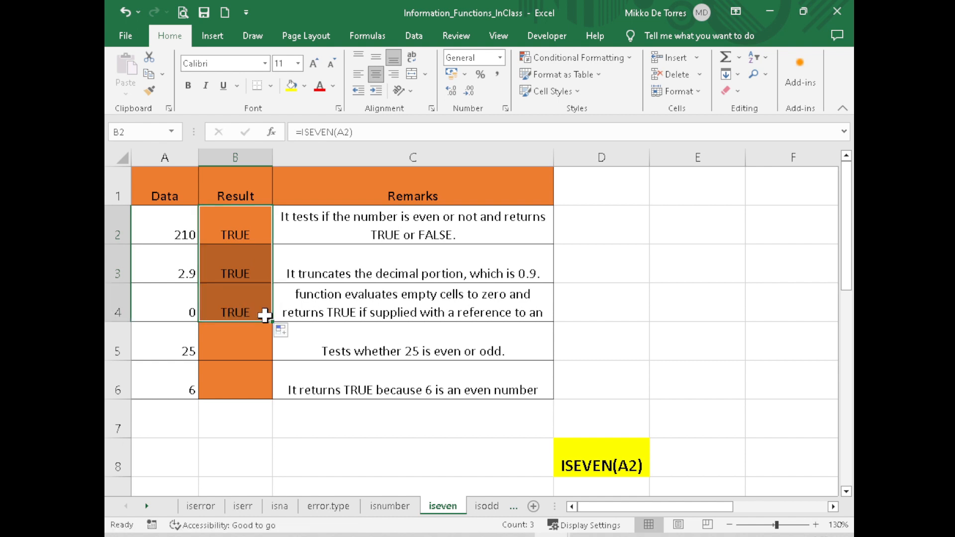
left_click_drag(272, 321, 273, 386)
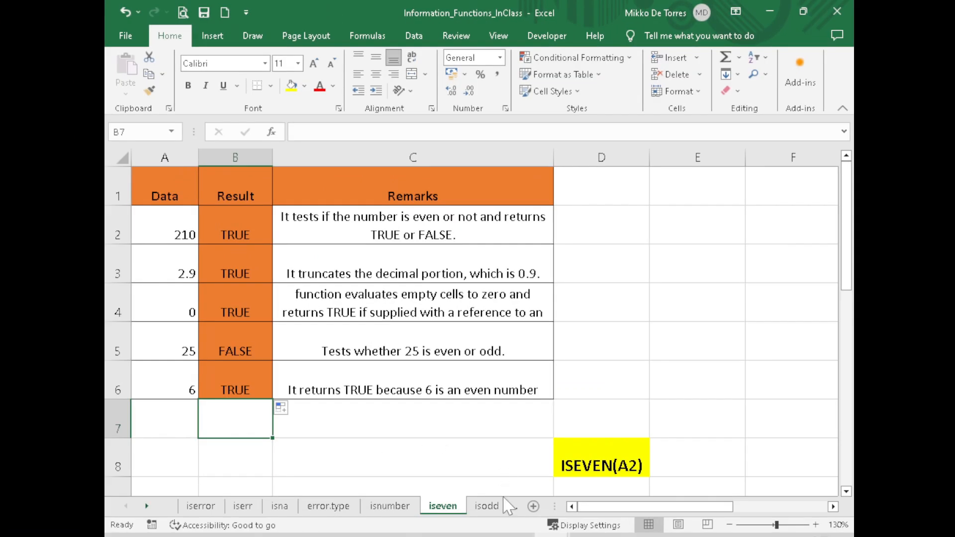
On the isodd sheet, enter =ISODD(A2) in B2 and fill the formula down through B5
left_click(493, 505)
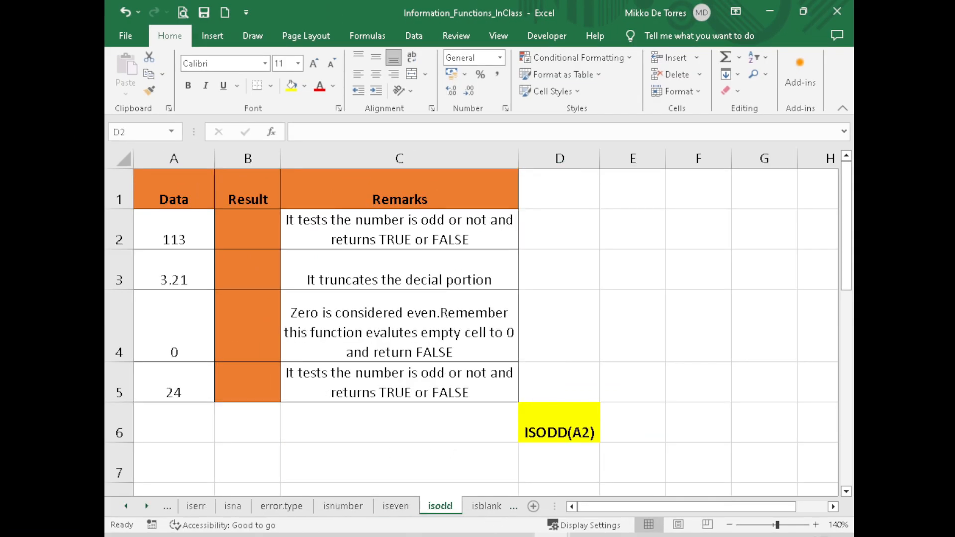
left_click(248, 228)
type("=")
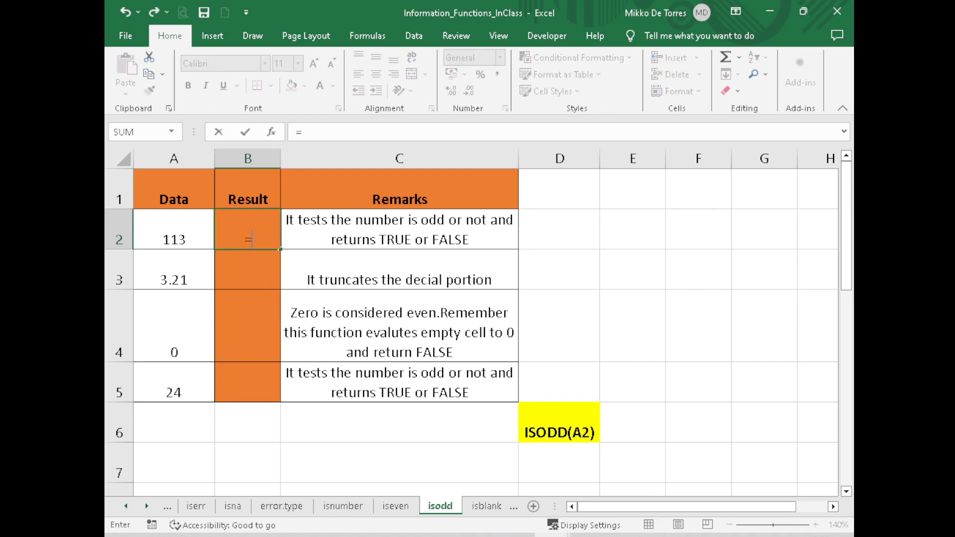
type("ISODD(")
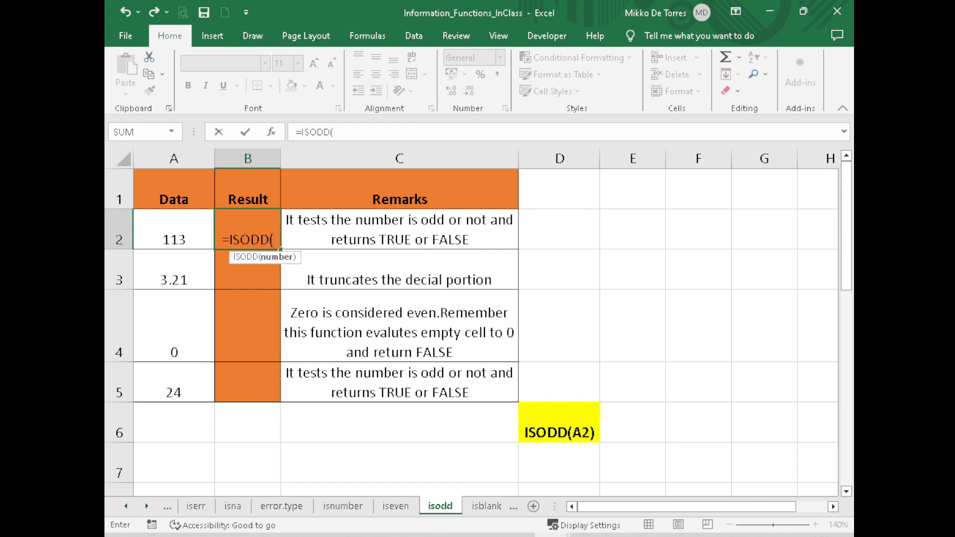
key("Left")
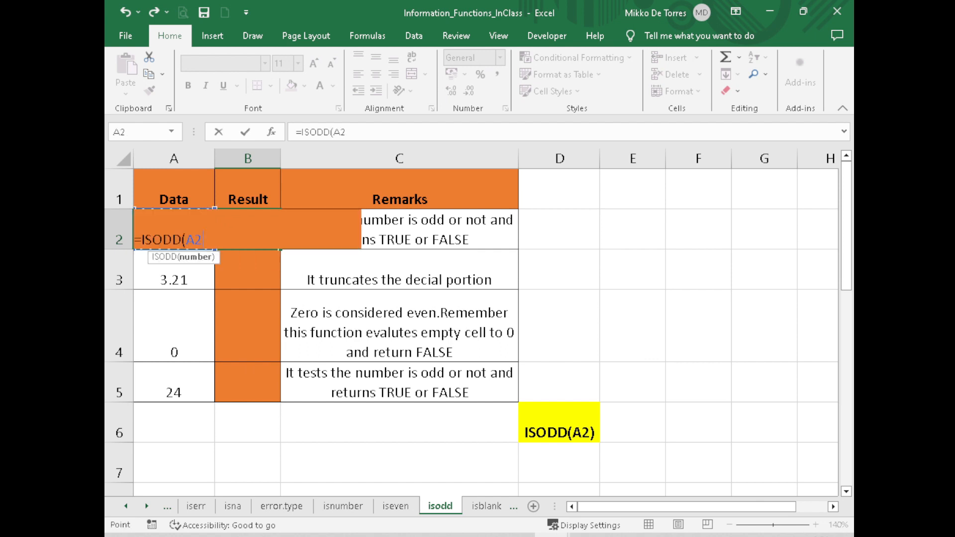
key("Return")
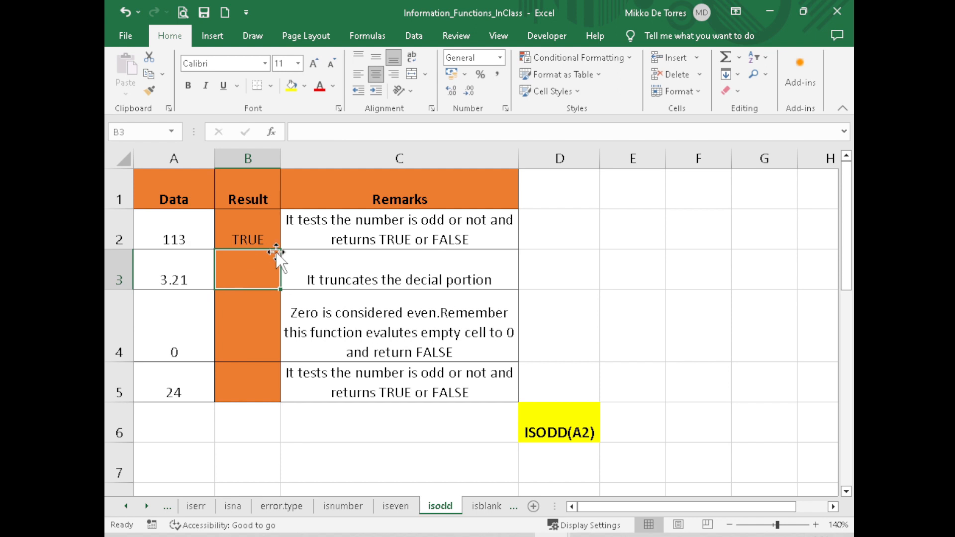
left_click(256, 238)
left_click_drag(281, 263, 276, 382)
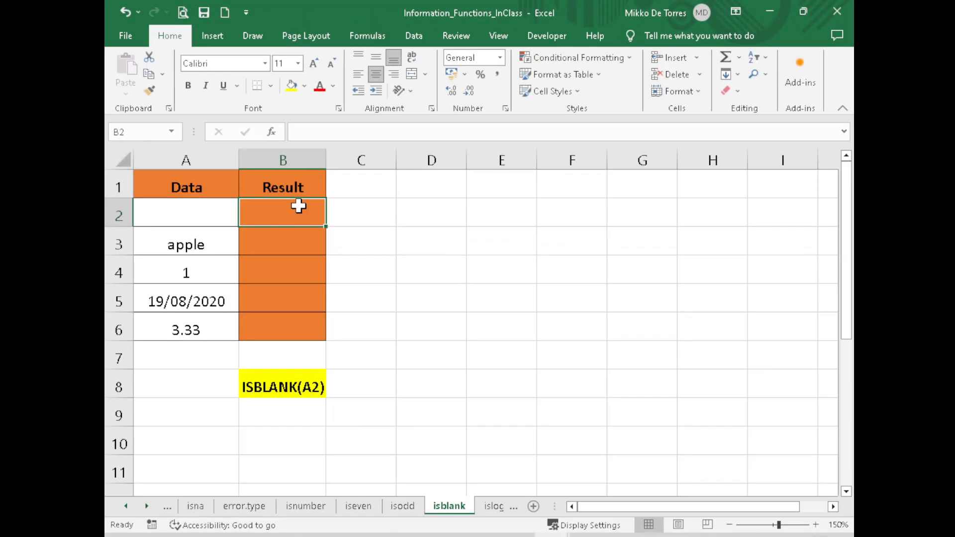
On the isblank sheet, enter =ISBLANK(A2) in B2 and fill the formula down through B6
type("=")
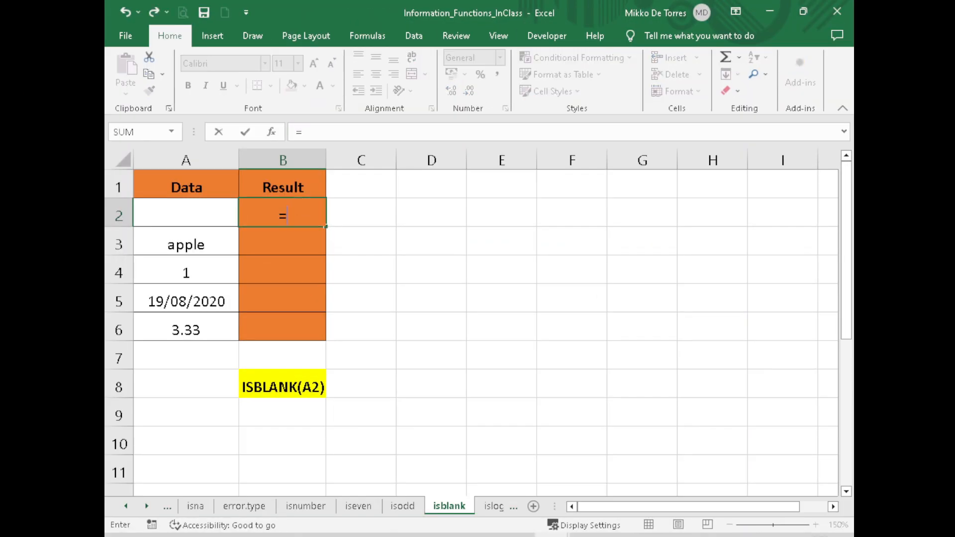
type("ISBLANK(")
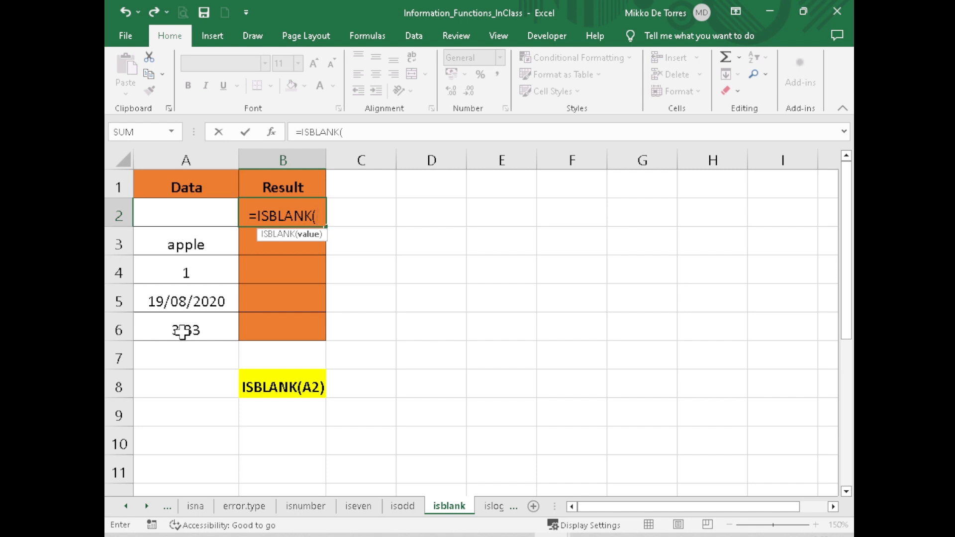
left_click(207, 215)
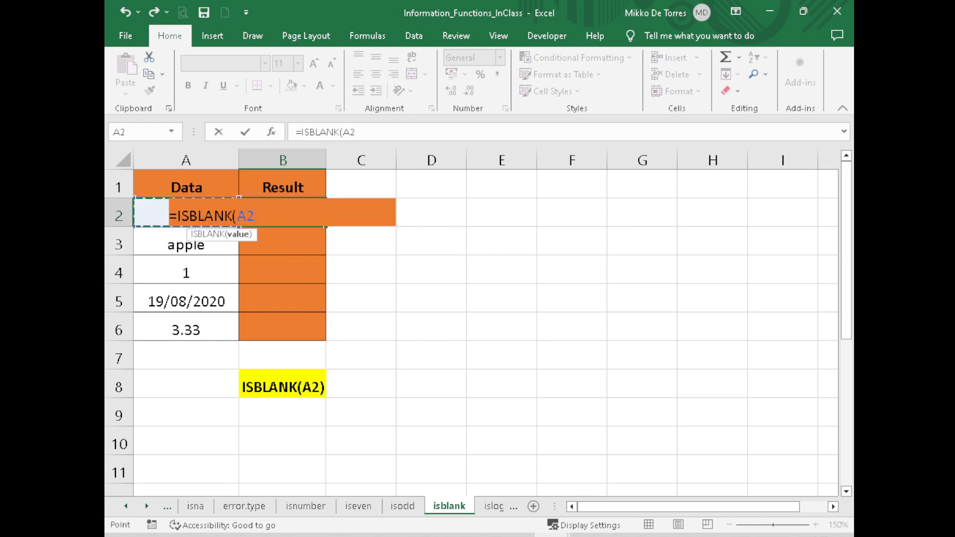
key("Return")
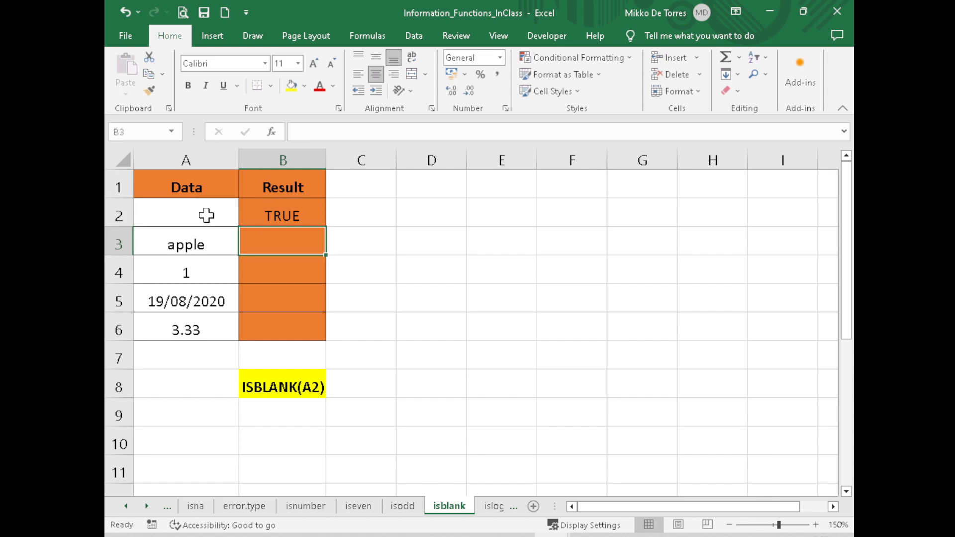
left_click(305, 215)
left_click_drag(329, 228, 327, 329)
left_click(371, 301)
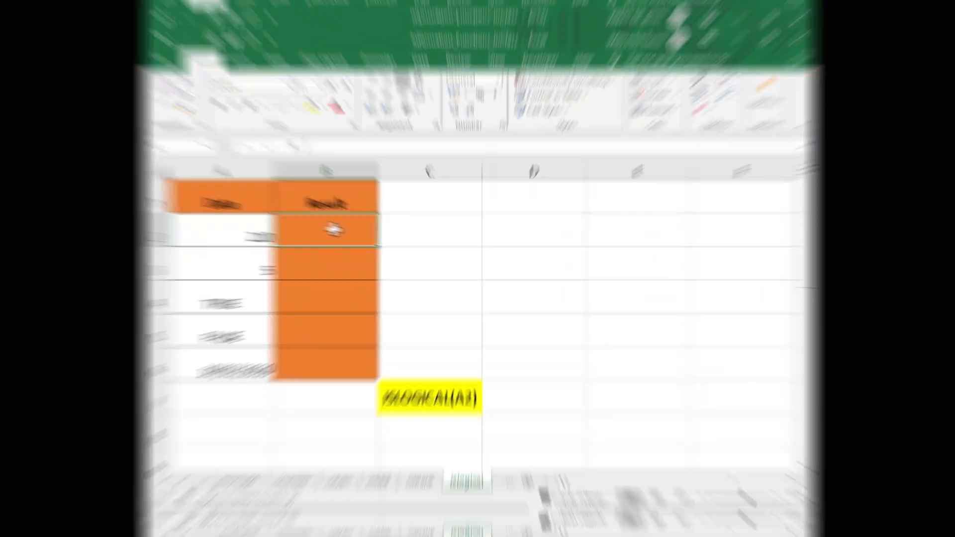
On the islogical sheet, enter =ISLOGICAL(A2) in B2 and fill the formula down through B6
type("=IS")
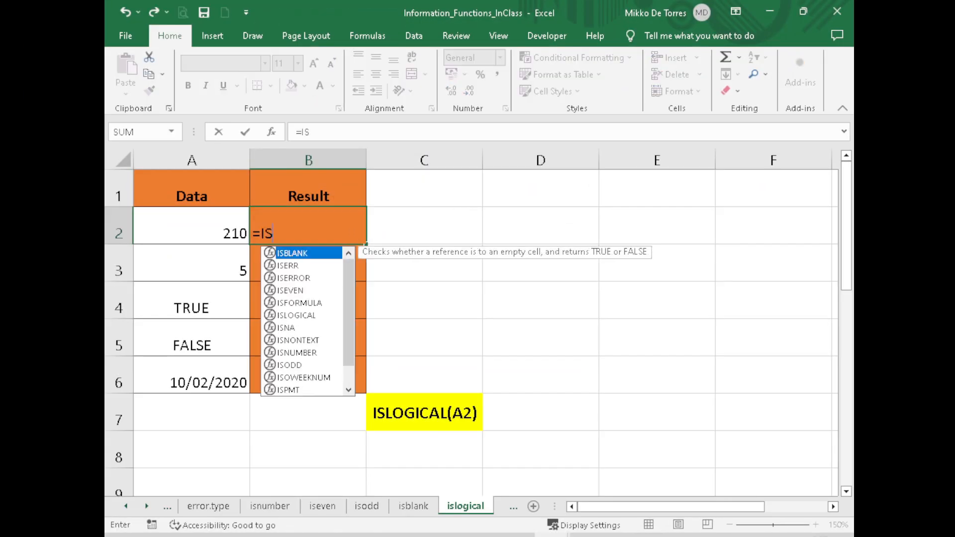
type("LOGICAL)")
key("BackSpace")
type("(")
left_click(228, 238)
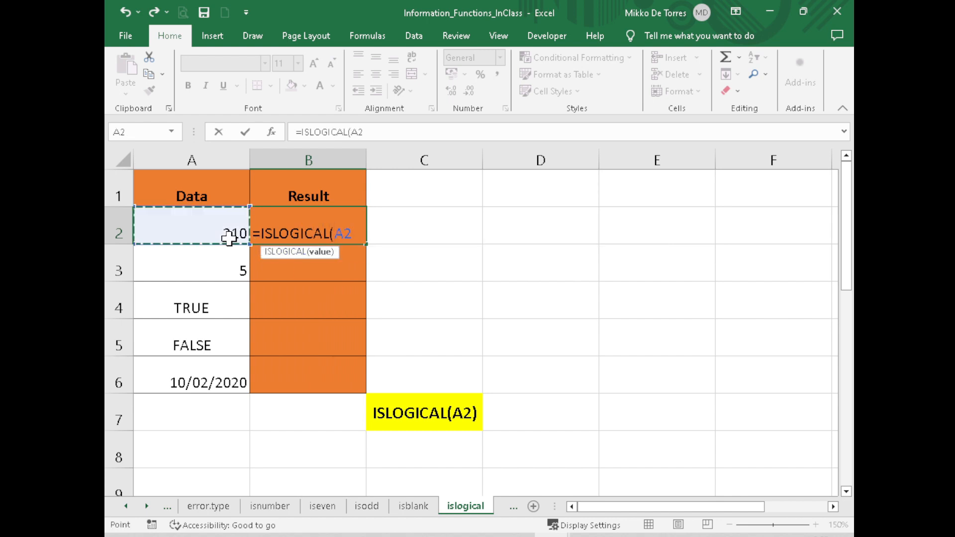
key("Return")
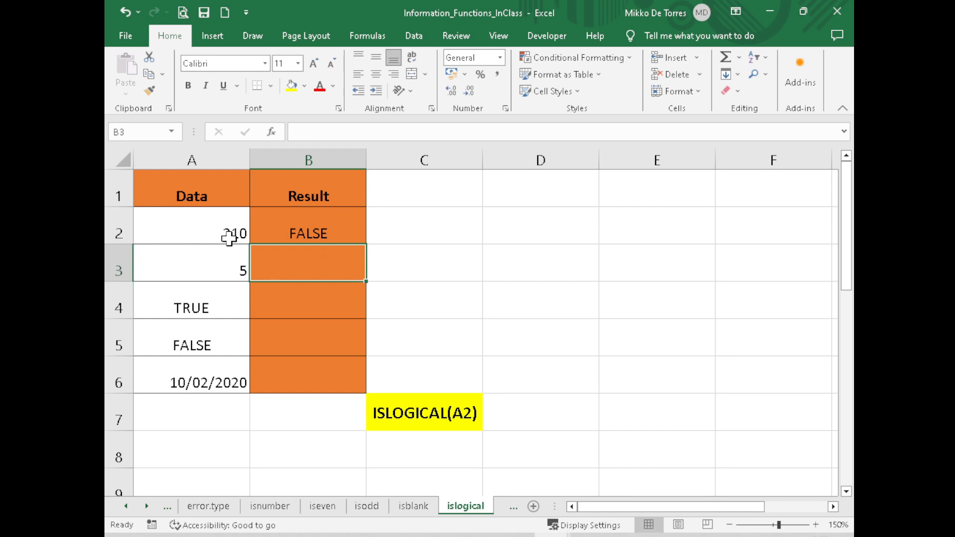
left_click(303, 223)
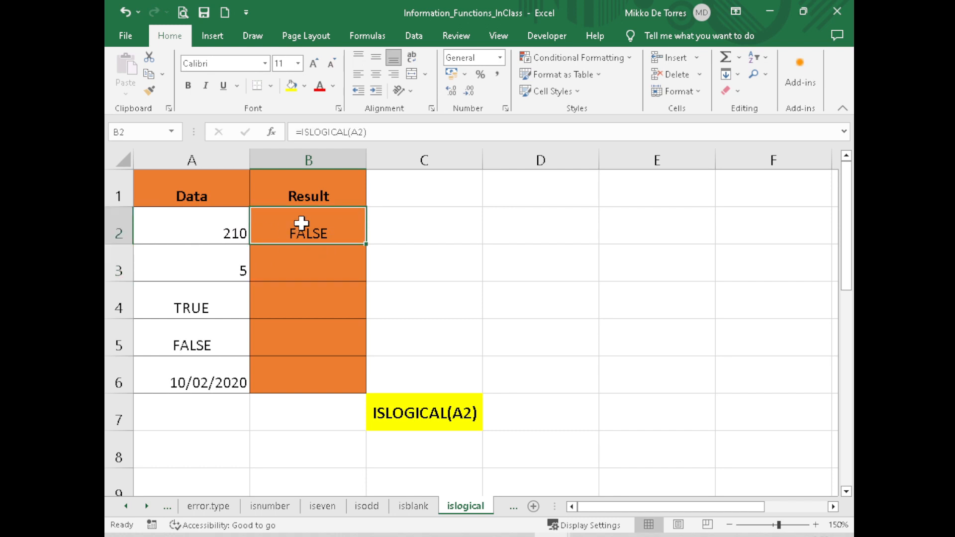
left_click_drag(366, 244, 366, 363)
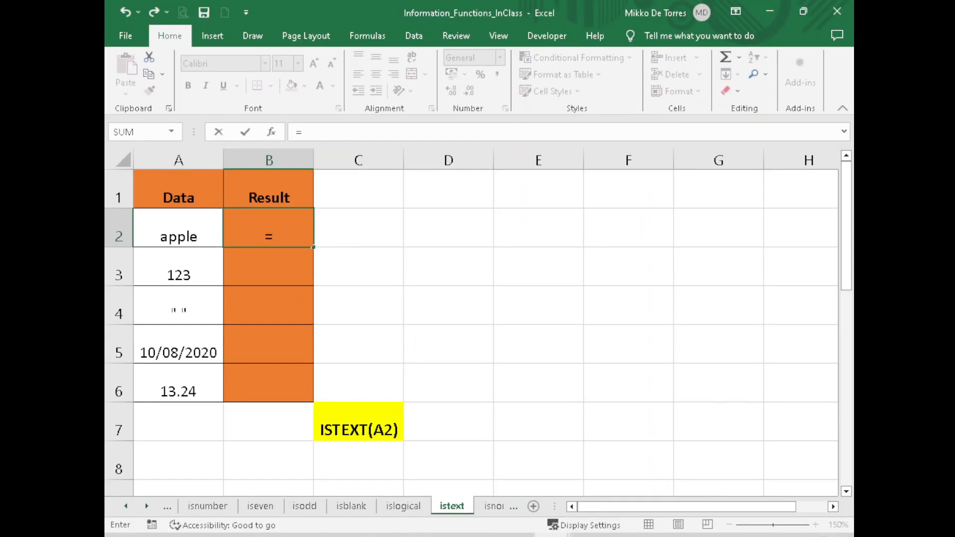
On the istext sheet, enter =ISTEXT(A2) in B2 to test the first data value
type("ISTEXT")
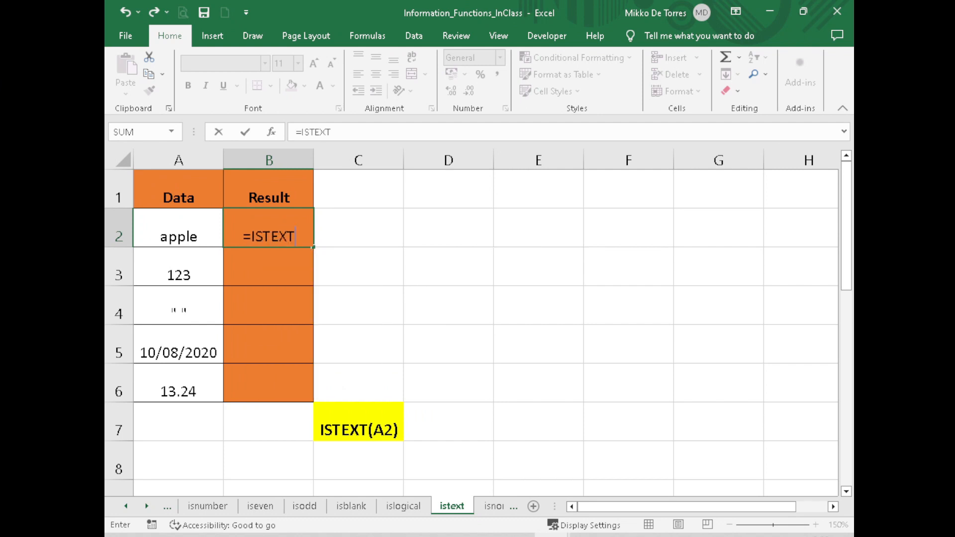
type("(")
left_click(187, 230)
key("Return")
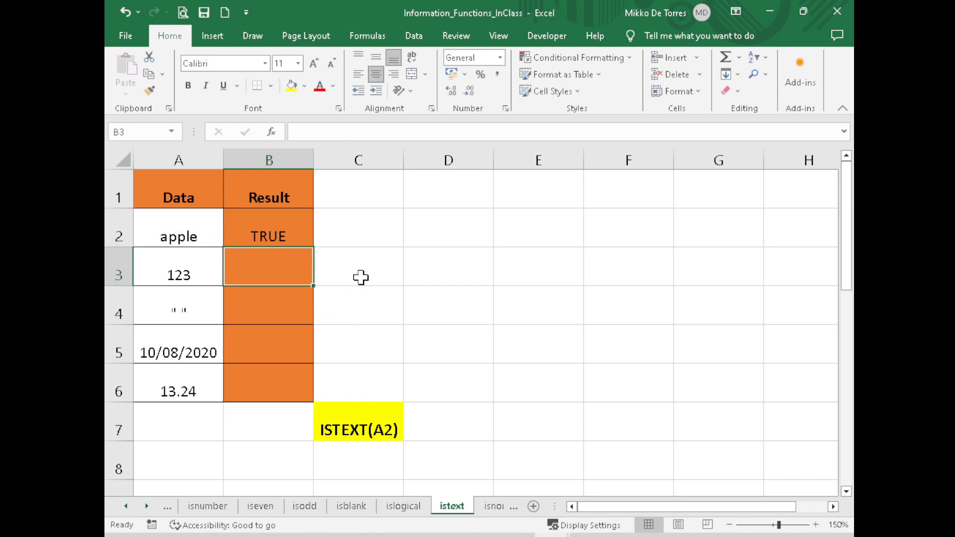
Fill the ISTEXT formula from B2 down the Result column through B6
left_click(301, 232)
left_click_drag(314, 247, 312, 310)
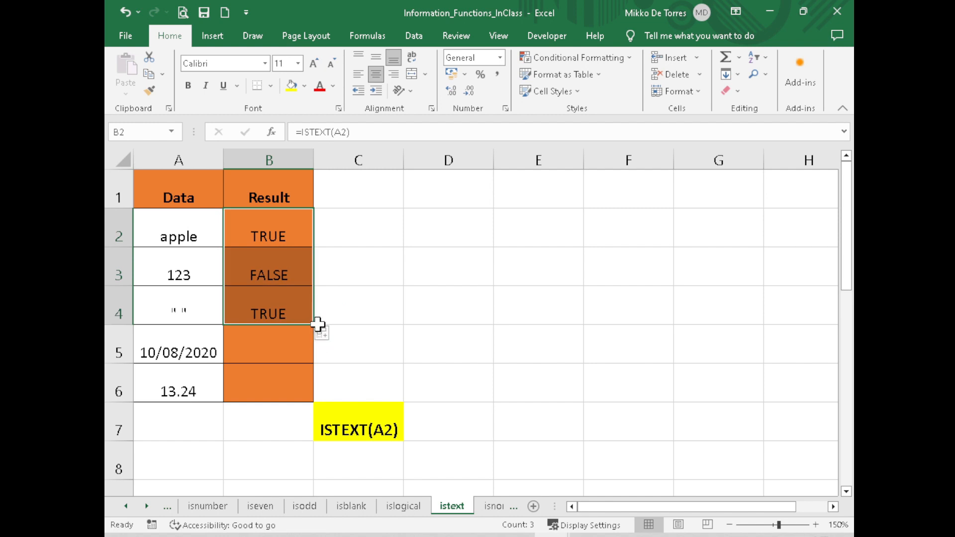
left_click(318, 323)
left_click(312, 321)
left_click_drag(315, 324, 315, 391)
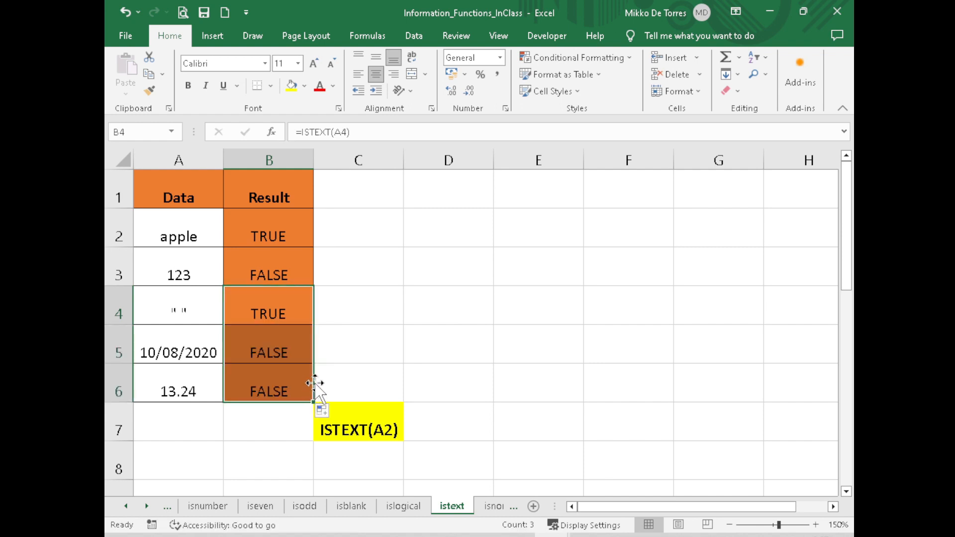
left_click(331, 342)
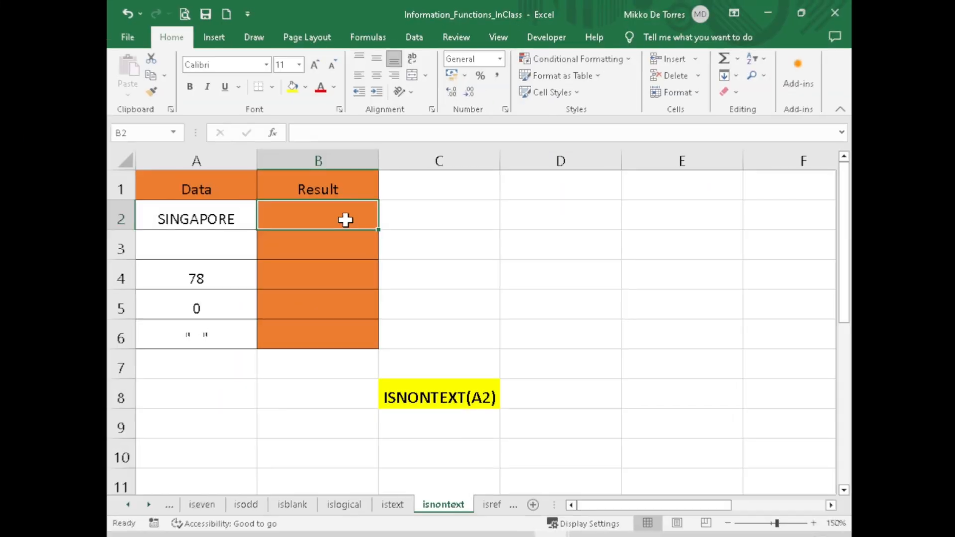
On the isnontext sheet, enter =ISNONTEXT(A2) in B2 to test the first data value
type("=IS")
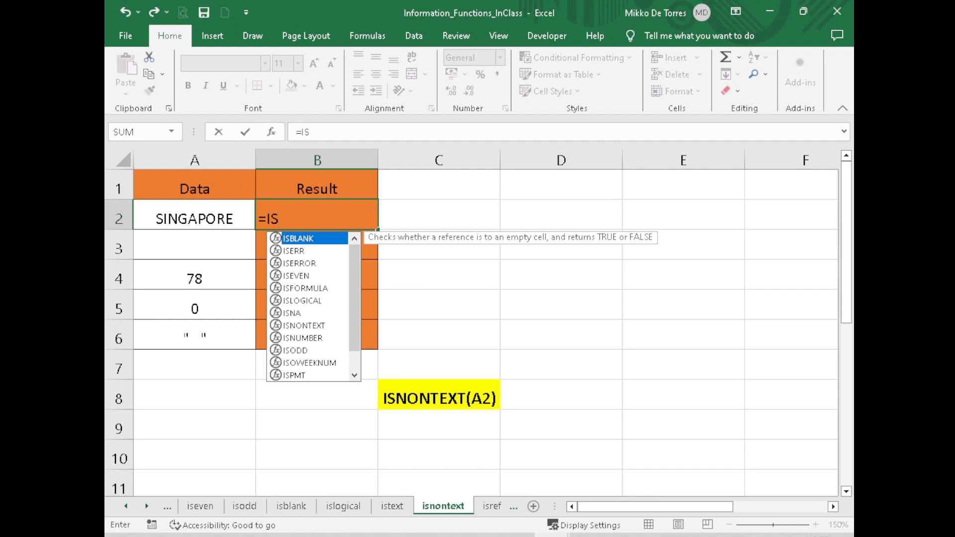
type("NONTEXT")
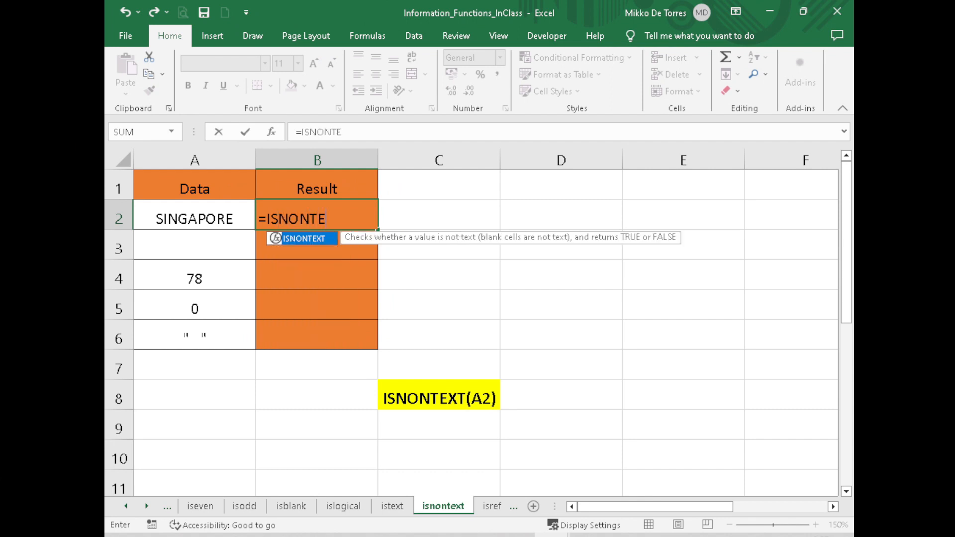
type("(")
left_click(223, 218)
key("Return")
Fill the ISNONTEXT formula from B2 down the Result column through B6
left_click(318, 221)
left_click_drag(379, 230, 376, 336)
left_click(374, 299)
left_click(366, 277)
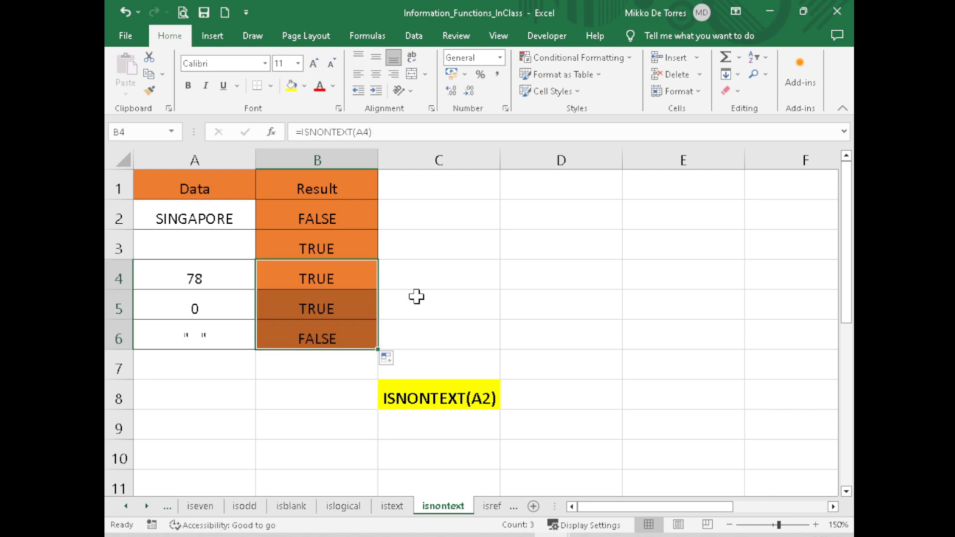
left_click(416, 296)
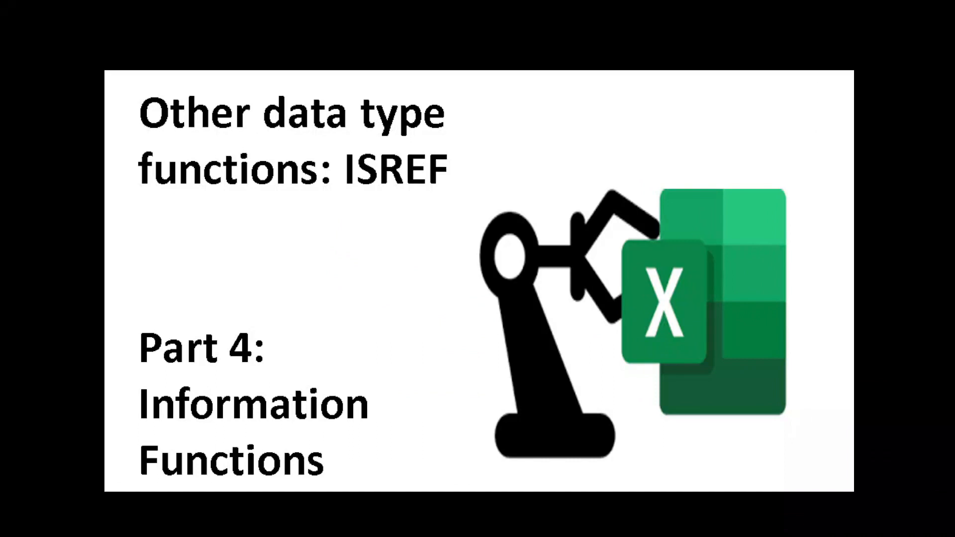